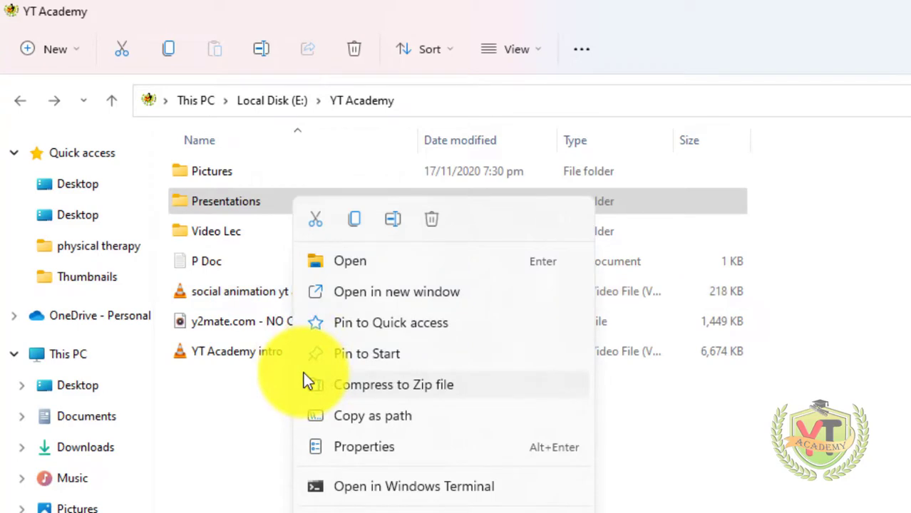
Open the Presentations folder's security permissions for editing and deny Full control to the Users group
left_click(327, 439)
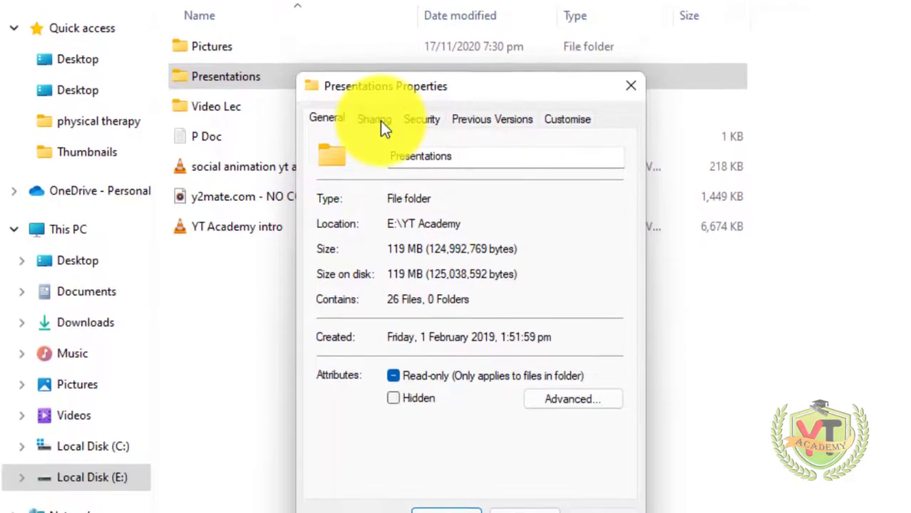
left_click(411, 127)
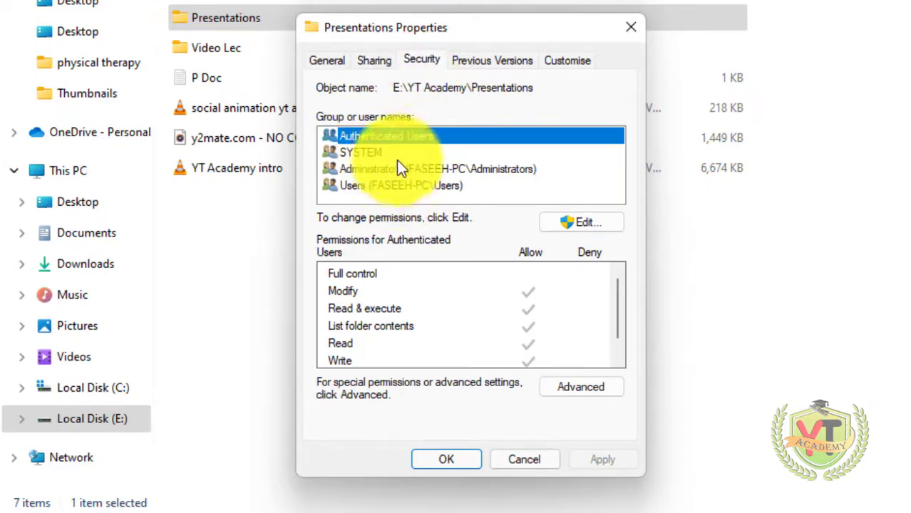
left_click(560, 220)
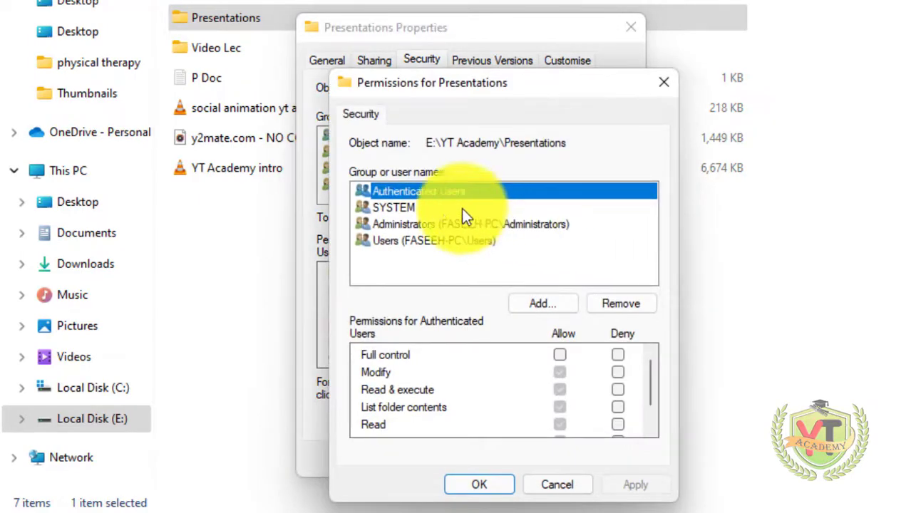
left_click(410, 210)
left_click(404, 227)
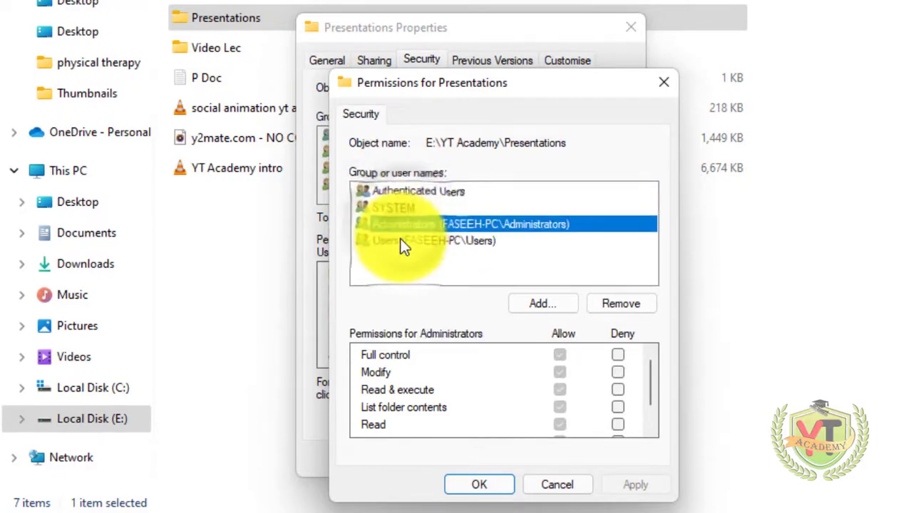
left_click(404, 194)
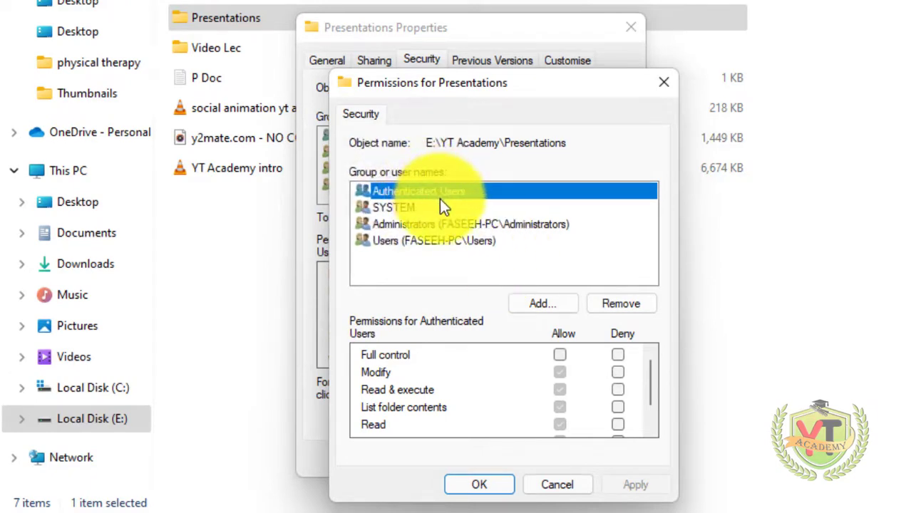
left_click(430, 240)
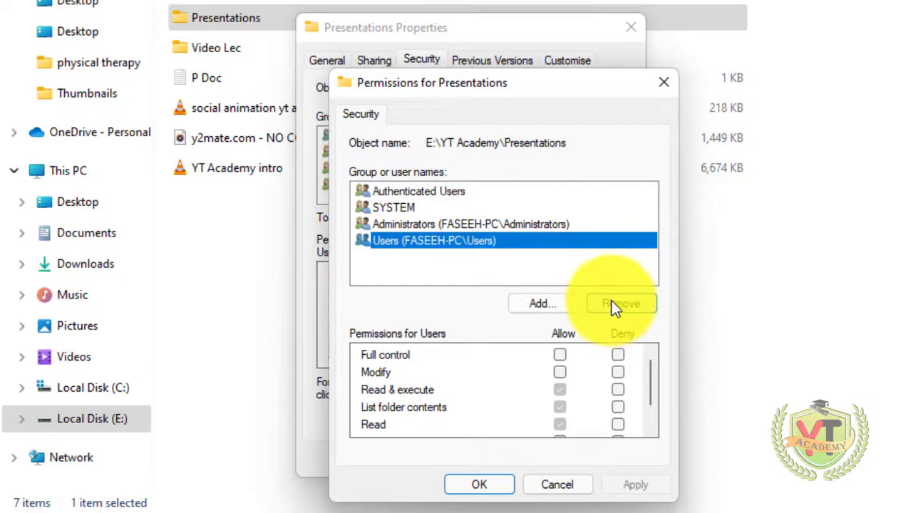
left_click(618, 356)
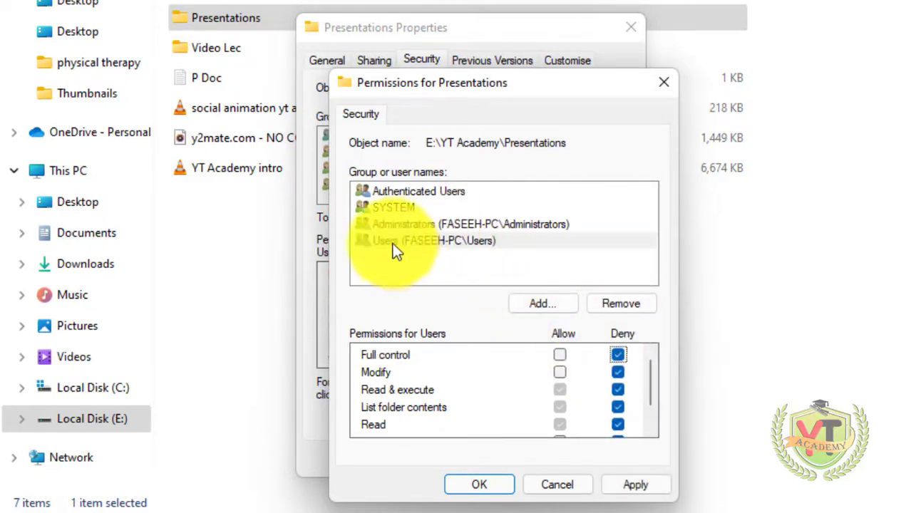
Deny Full control to the Authenticated Users group, apply the deny entries and close the folder's properties
left_click(472, 199)
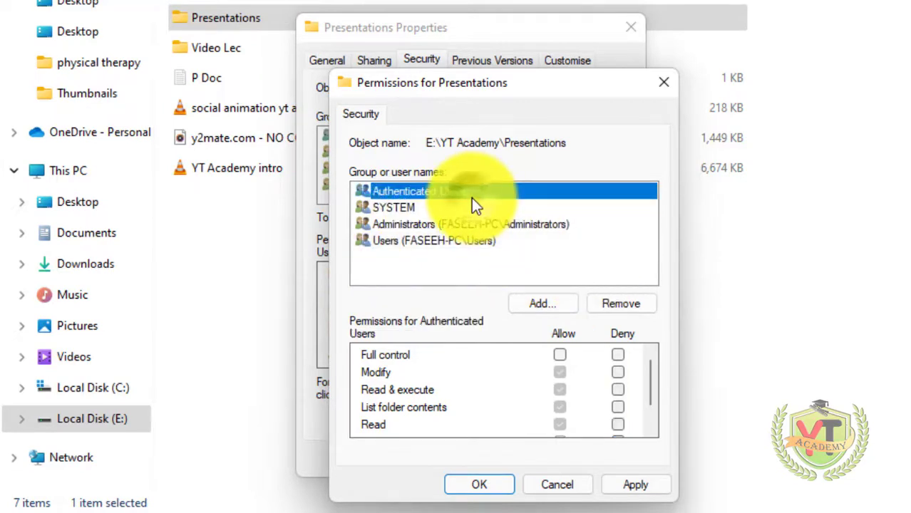
left_click(618, 354)
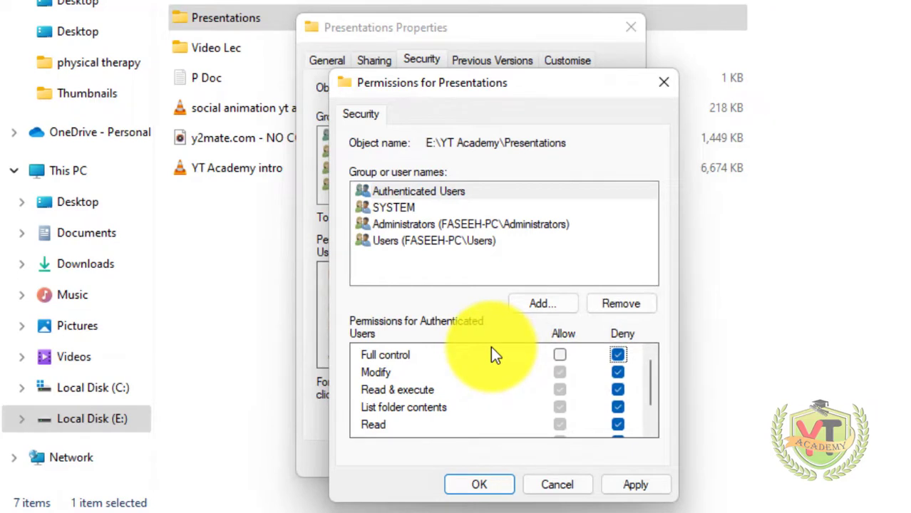
left_click(618, 490)
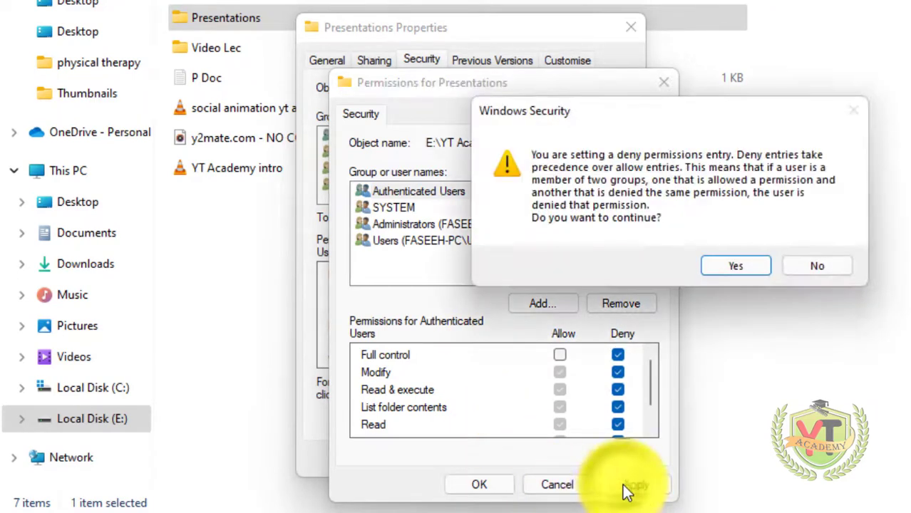
left_click(722, 267)
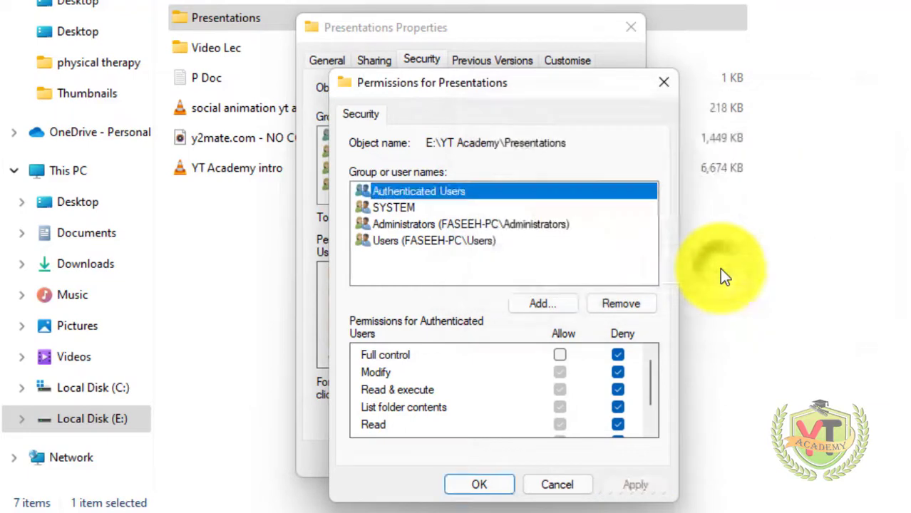
left_click(459, 486)
left_click(475, 456)
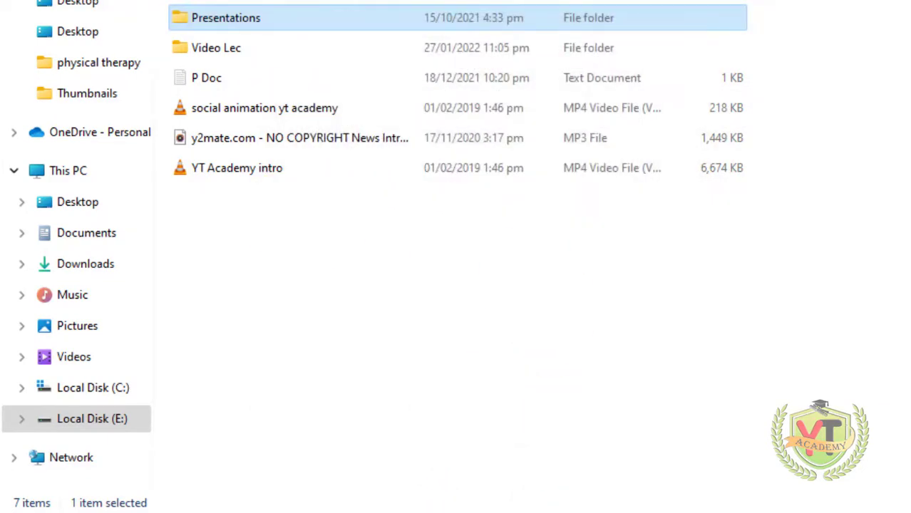
Try to open the Presentations folder, requesting permanent access to it, and dismiss the dialog
double_click(225, 19)
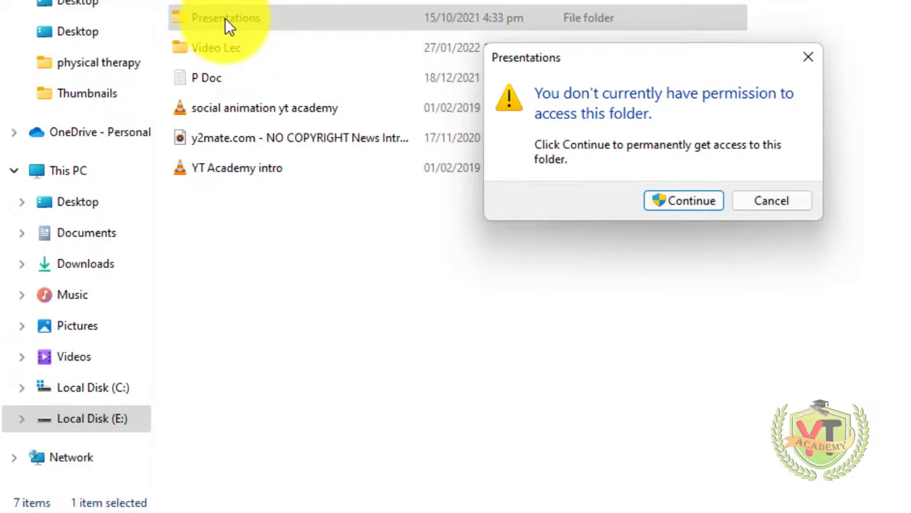
left_click(680, 206)
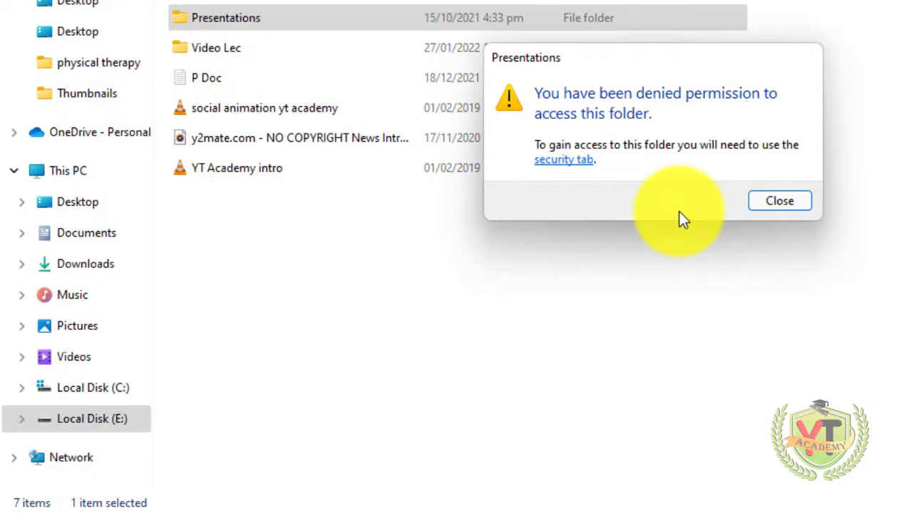
left_click(764, 200)
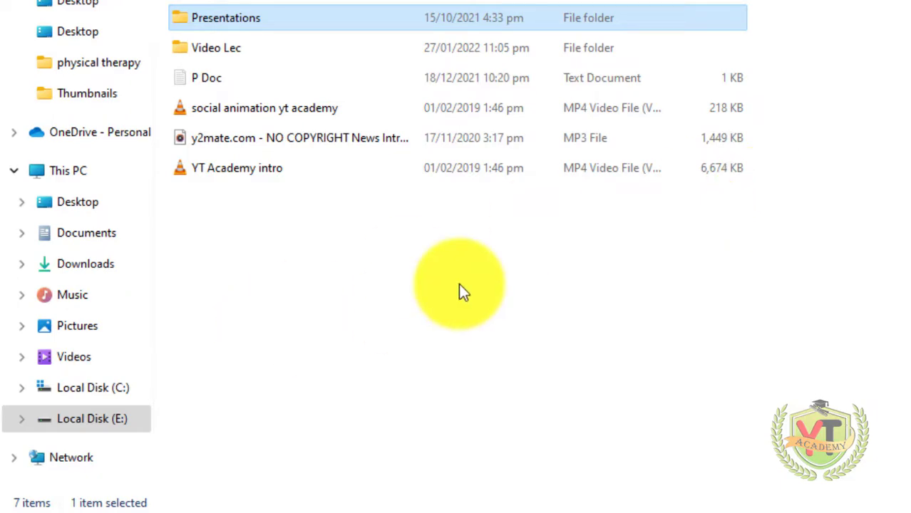
Inspect the Presentations folder's security properties and its advanced security settings without changing anything
right_click(253, 15)
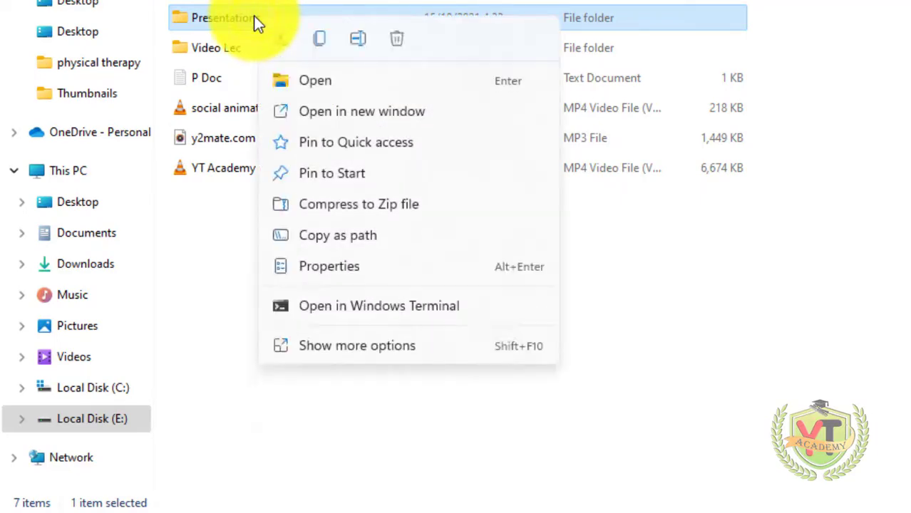
left_click(324, 268)
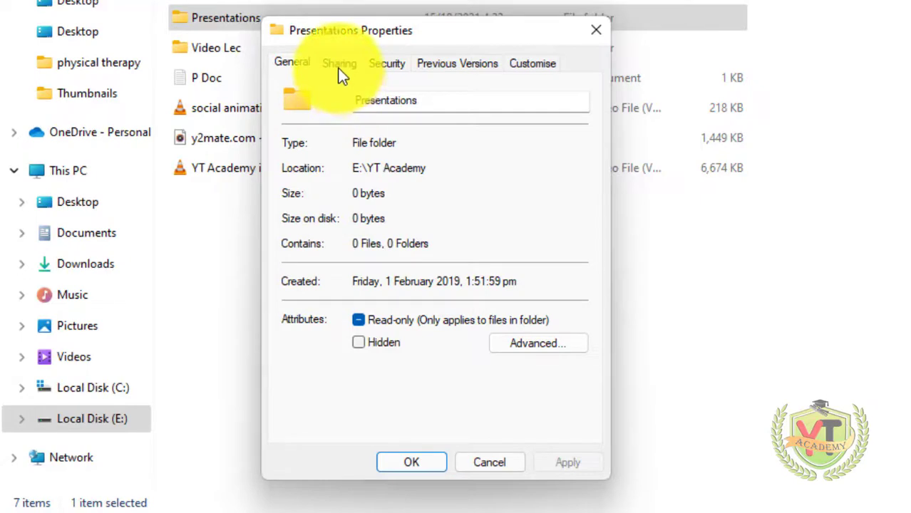
left_click(385, 66)
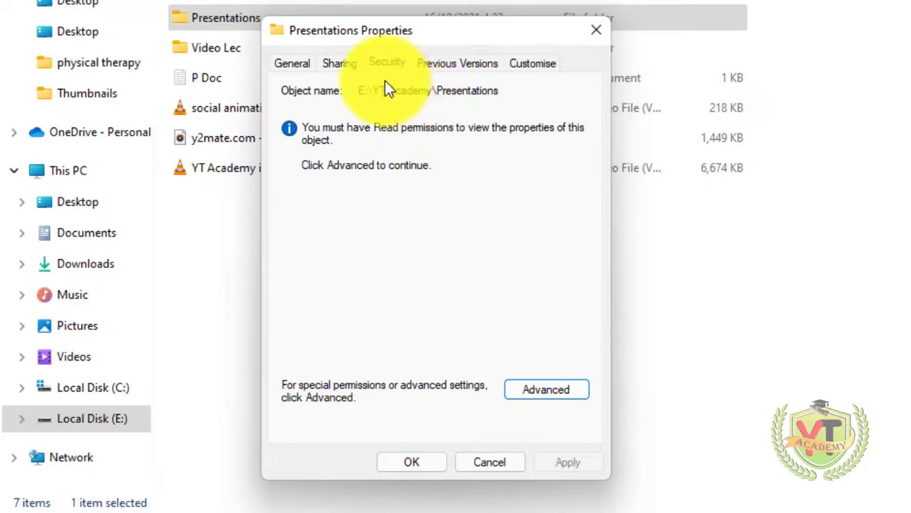
left_click(530, 383)
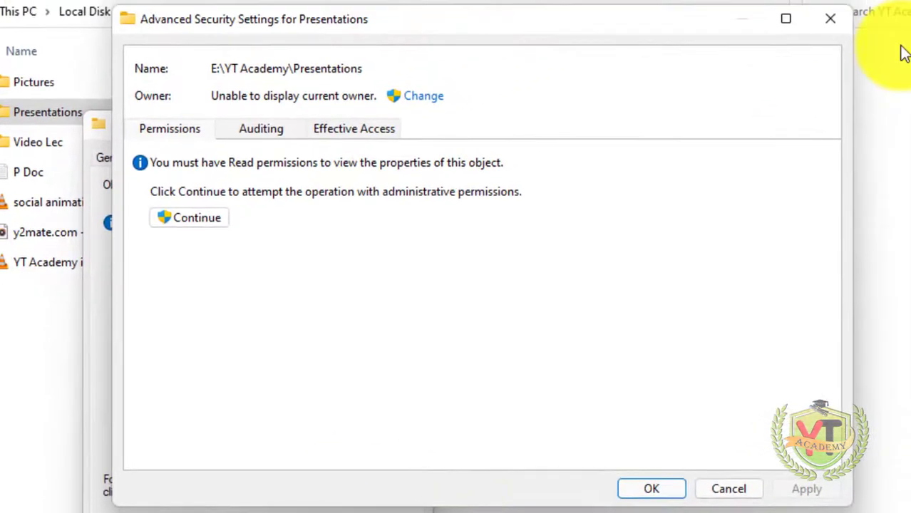
left_click(828, 26)
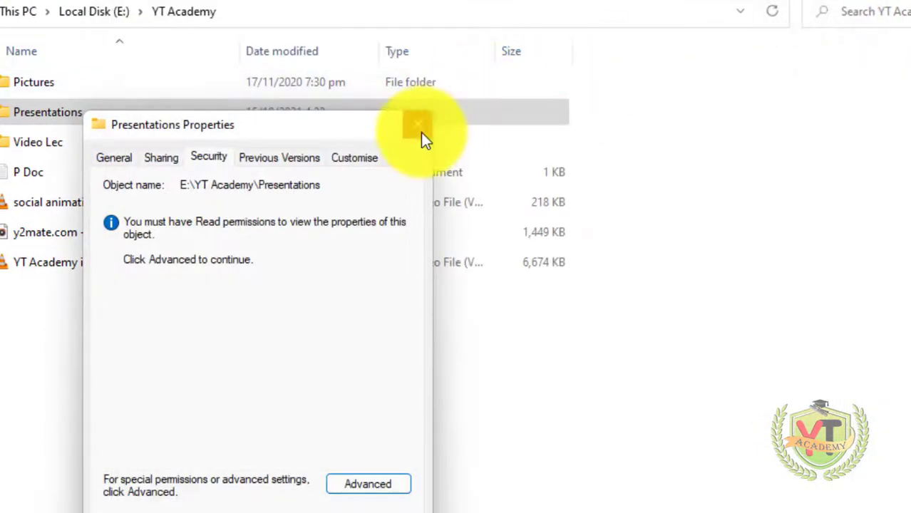
Test access to the Presentations folder again by trying to open it, and close the dialog
double_click(141, 123)
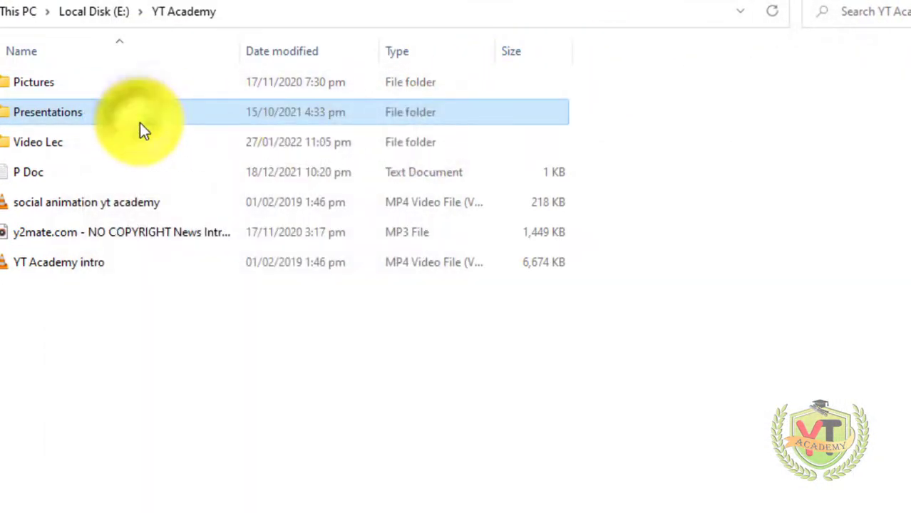
left_click(477, 298)
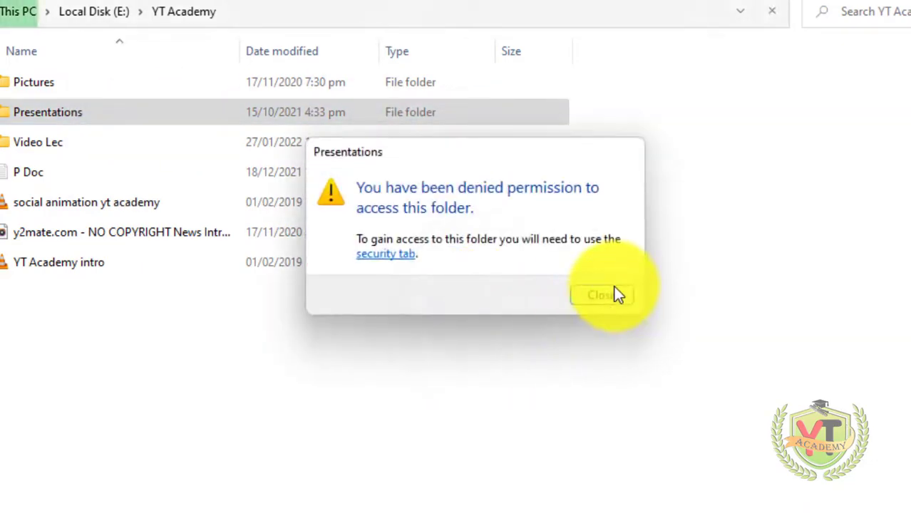
left_click(613, 294)
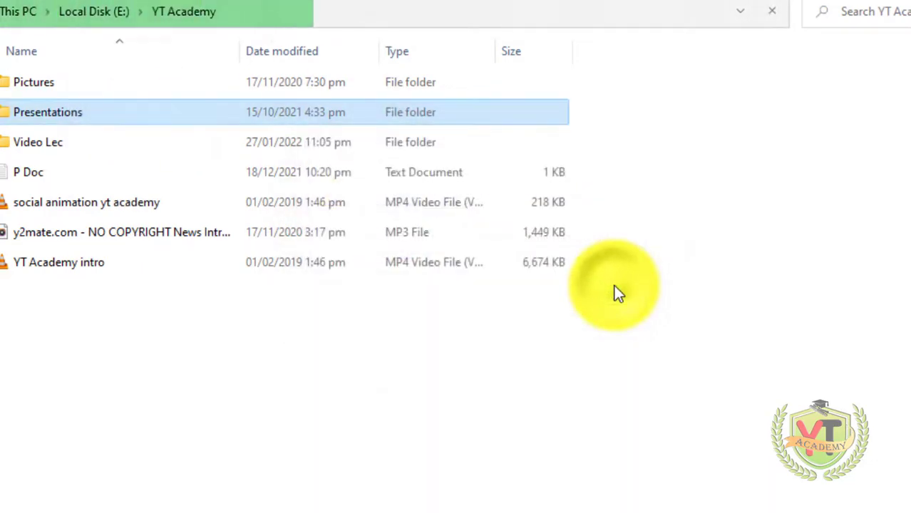
Change the owner of the Presentations folder to the Administrators group in its advanced security settings, checking the entered name
right_click(18, 112)
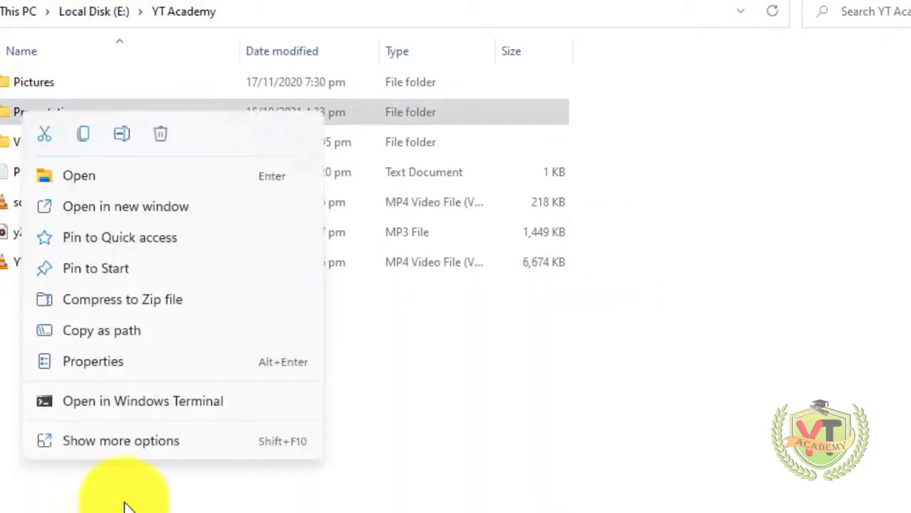
left_click(129, 368)
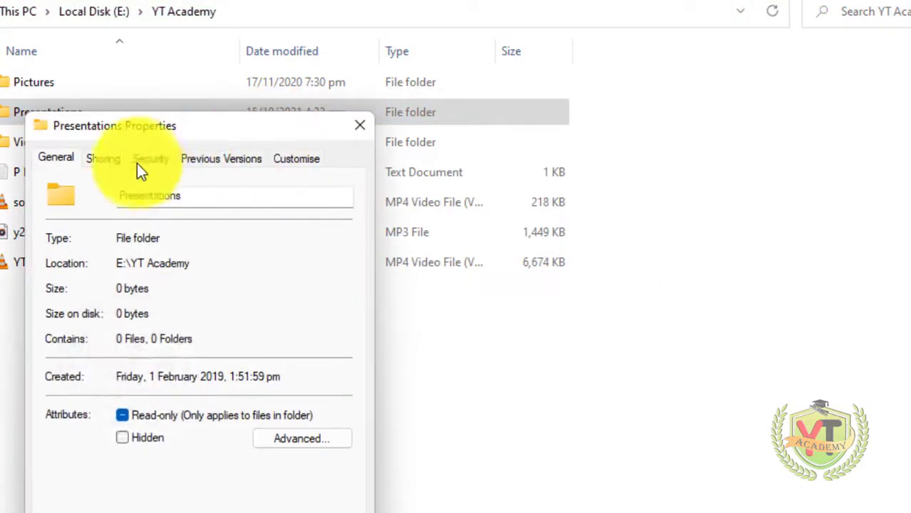
left_click(166, 161)
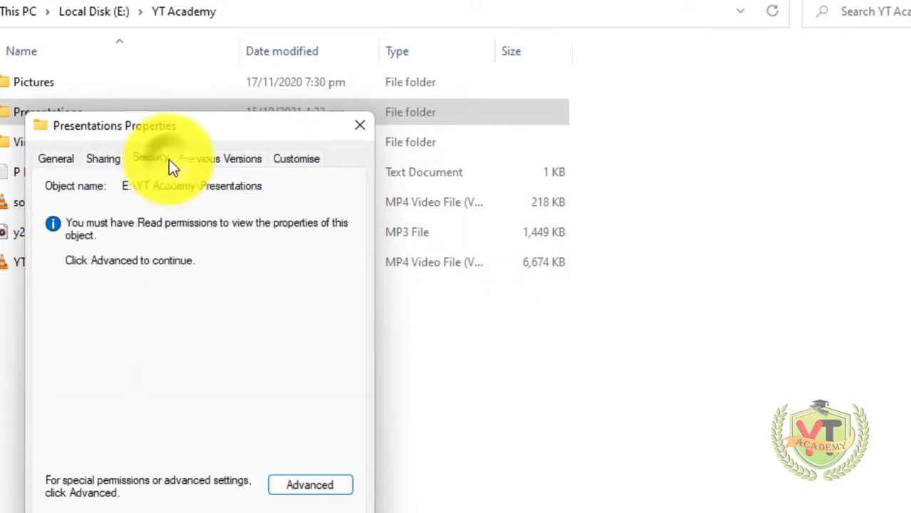
left_click(300, 485)
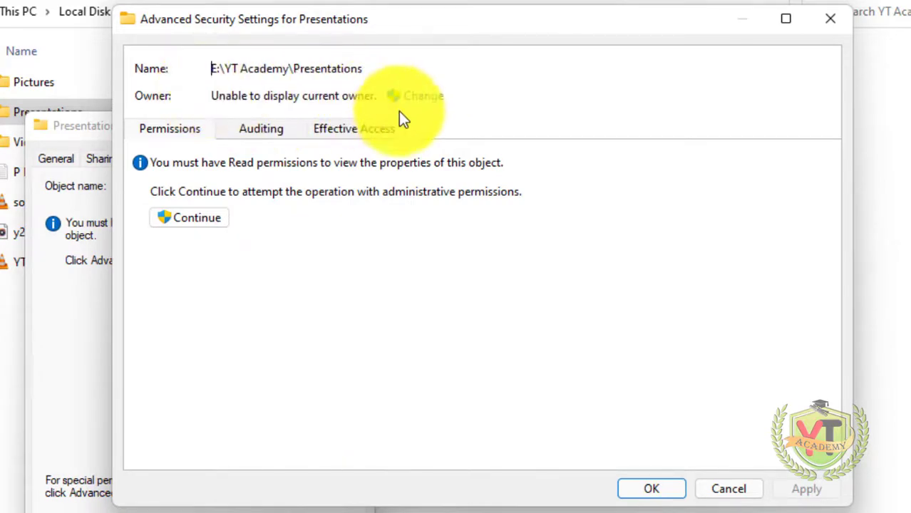
left_click(420, 99)
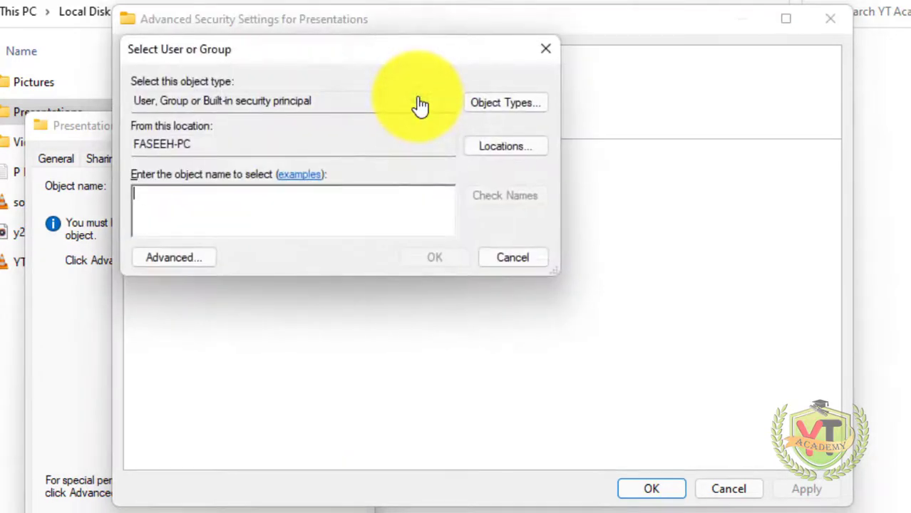
left_click(250, 234)
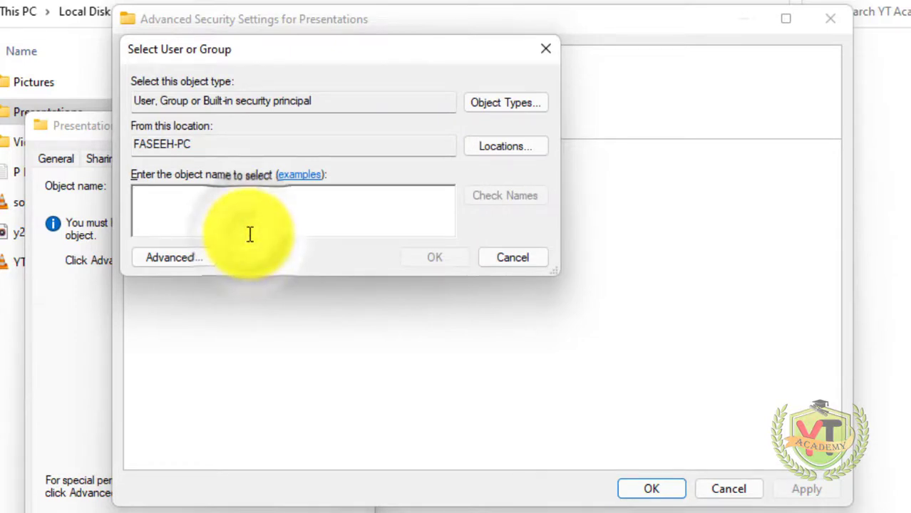
type("A")
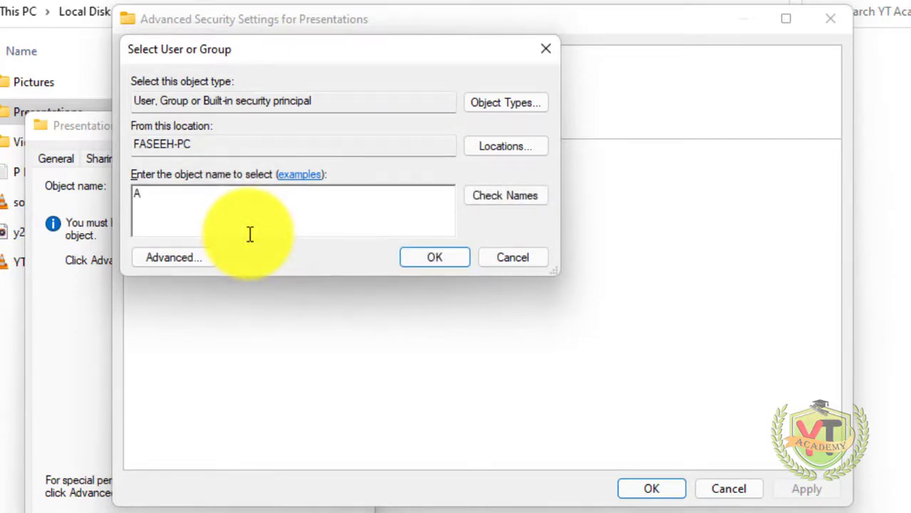
type("dminis")
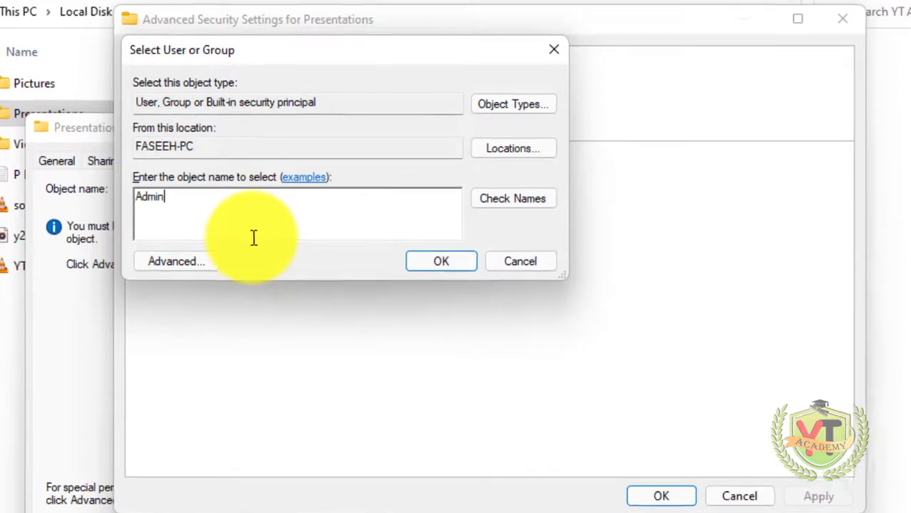
type("tr")
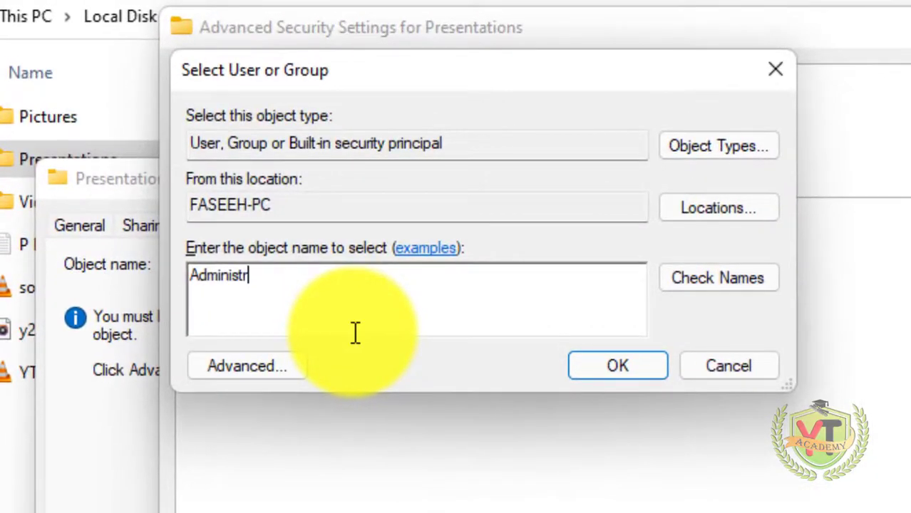
type("ators")
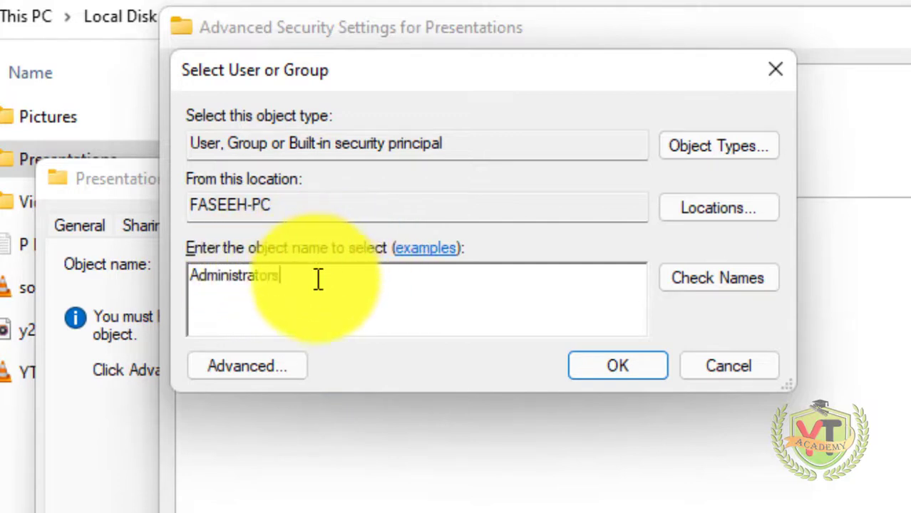
left_click(693, 285)
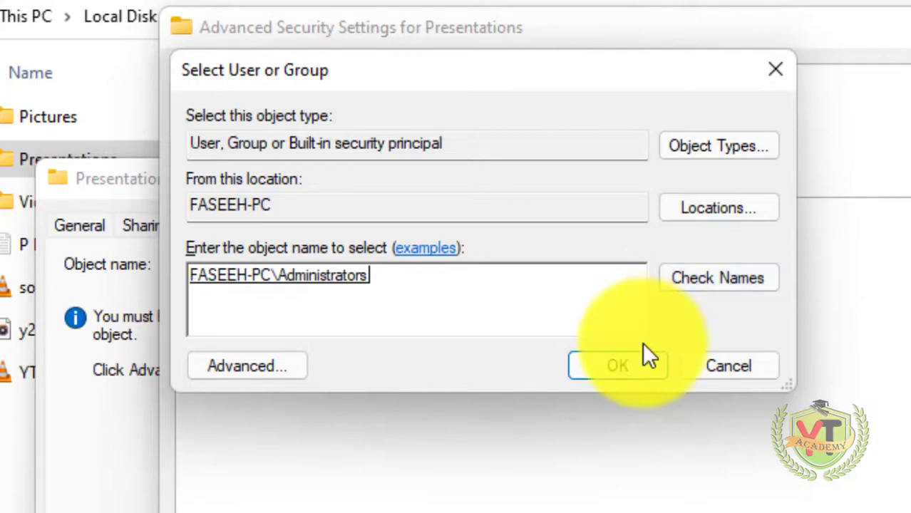
left_click(598, 363)
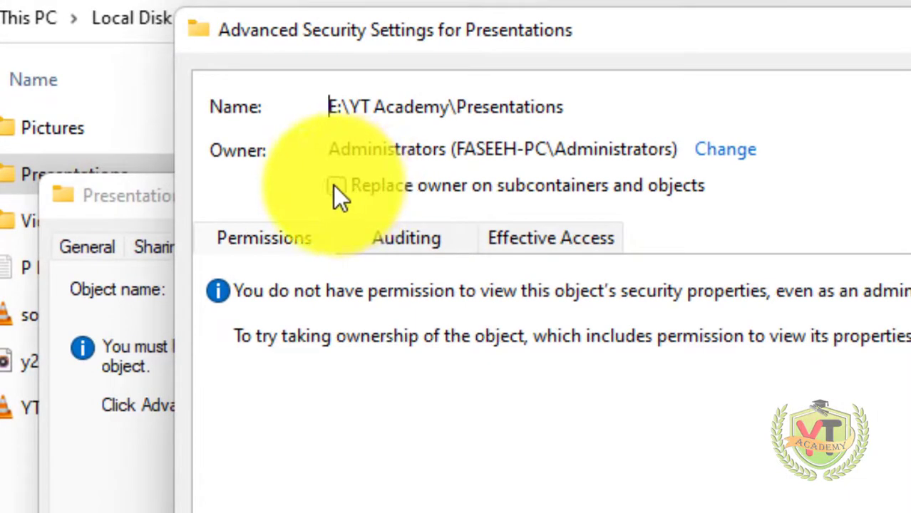
Apply the Administrators ownership to the subcontainers and objects of the Presentations folder, accept replacing the permissions with Full Control, and close its properties
left_click(333, 186)
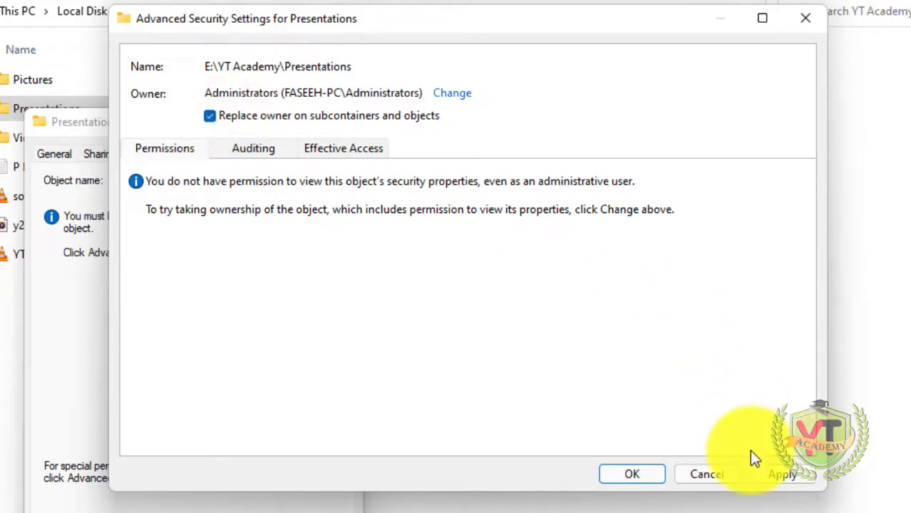
left_click(772, 476)
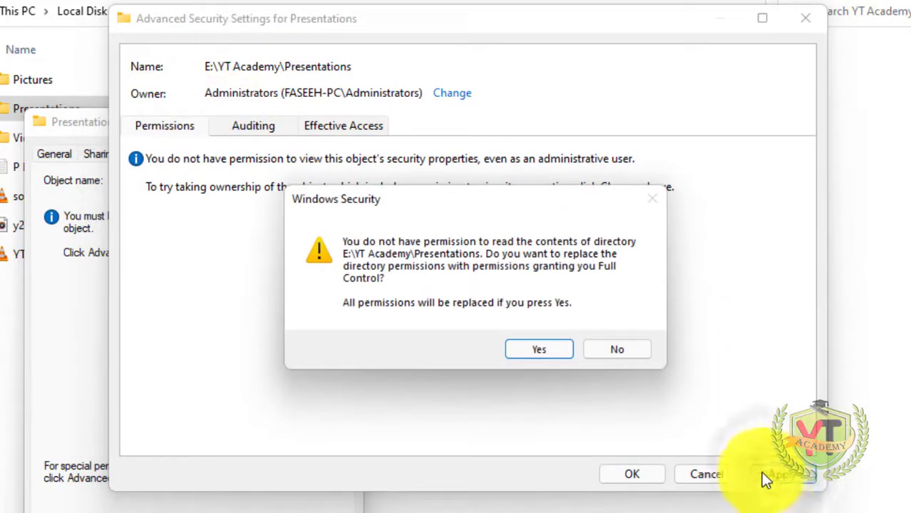
left_click(541, 348)
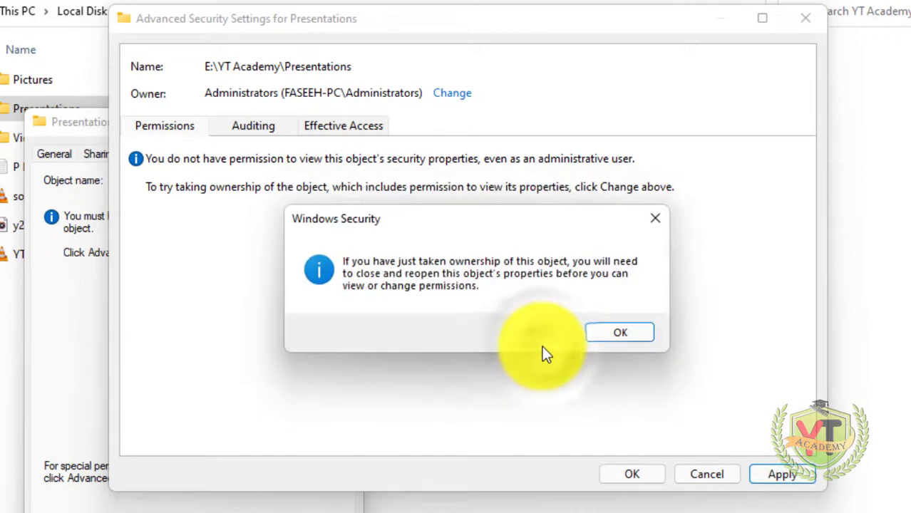
left_click(645, 475)
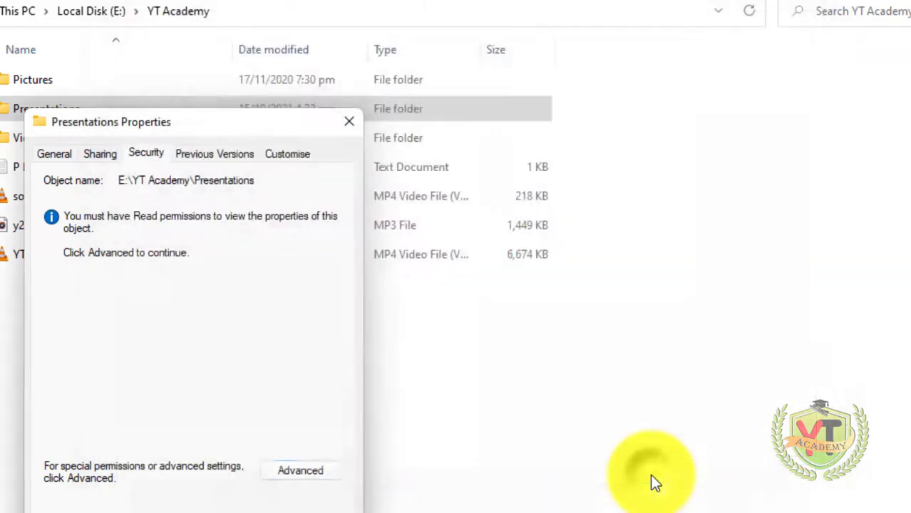
left_click(207, 508)
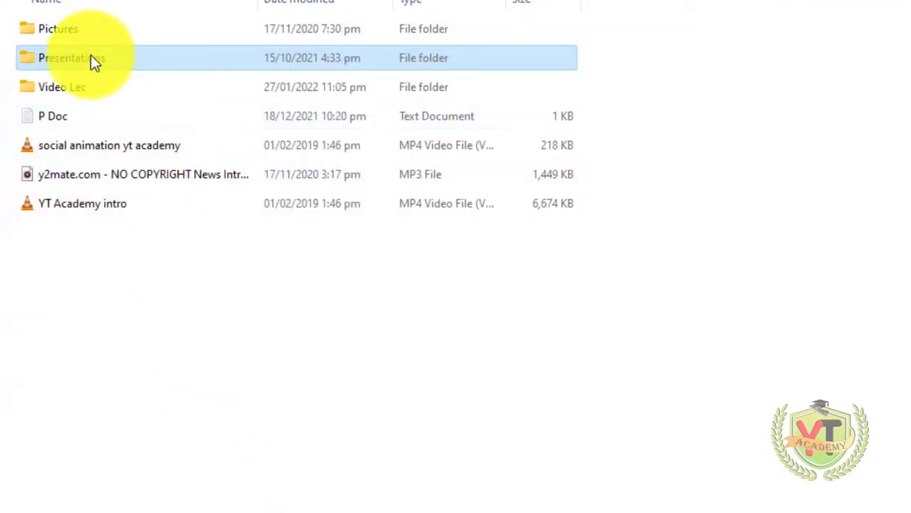
Open the Presentations folder twice to check that its files are accessible, returning to the YT Academy folder each time
double_click(90, 55)
left_click(520, 233)
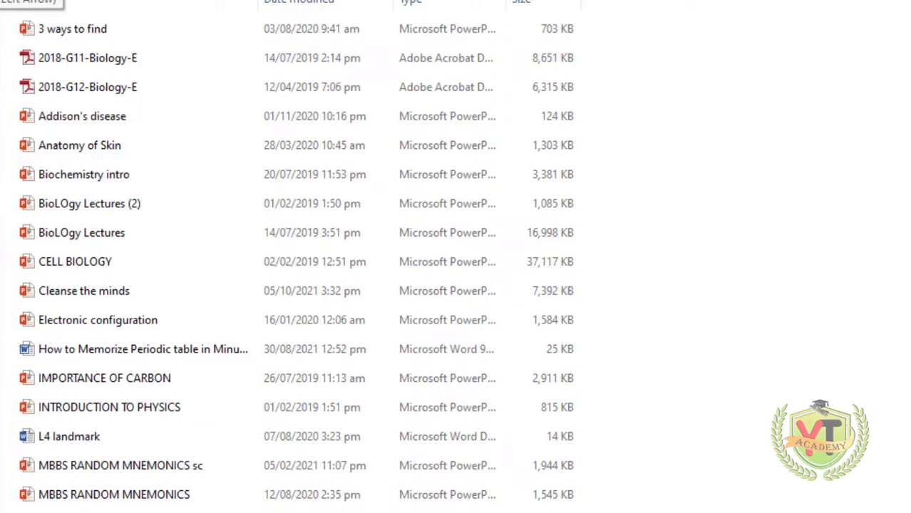
key("alt+Left")
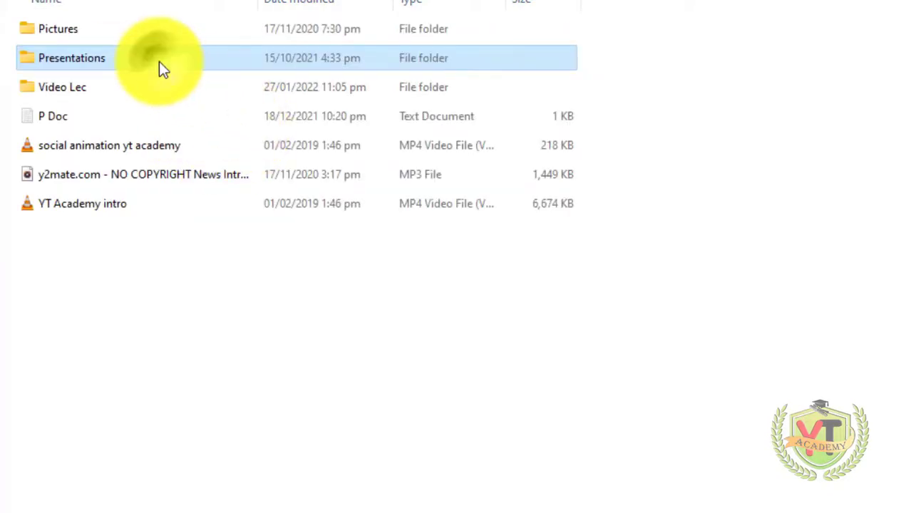
double_click(160, 64)
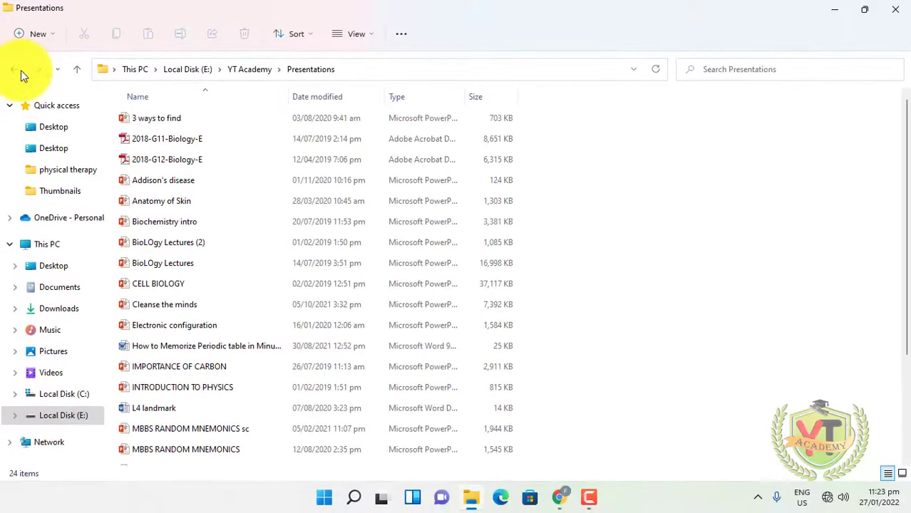
left_click(18, 69)
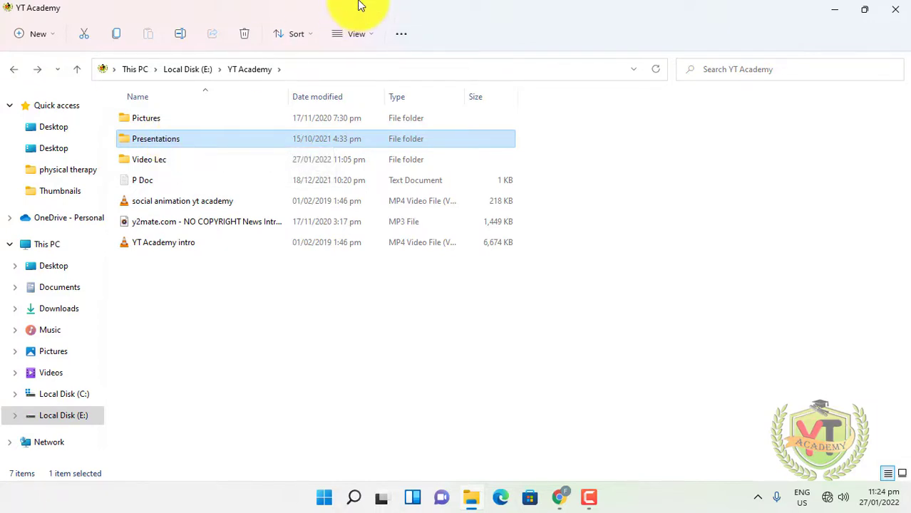
Turn off the display of hidden items in the YT Academy folder
left_click(367, 39)
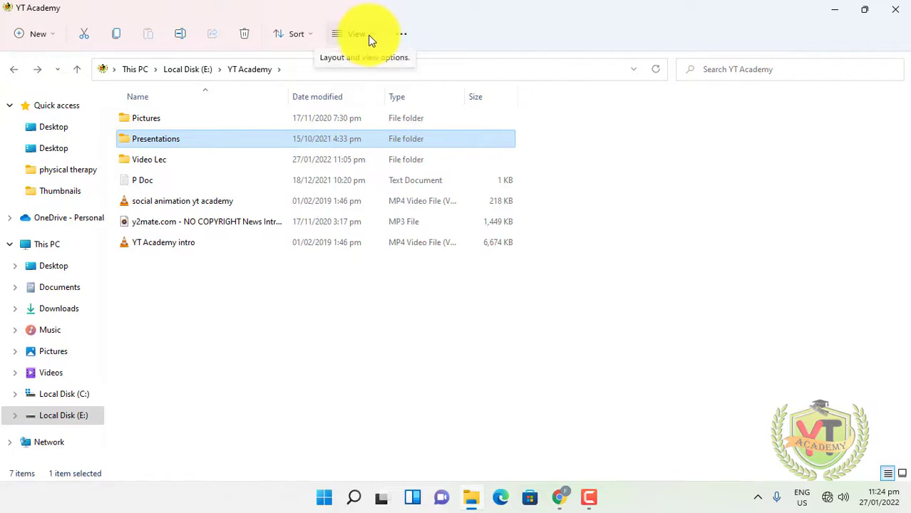
left_click(394, 39)
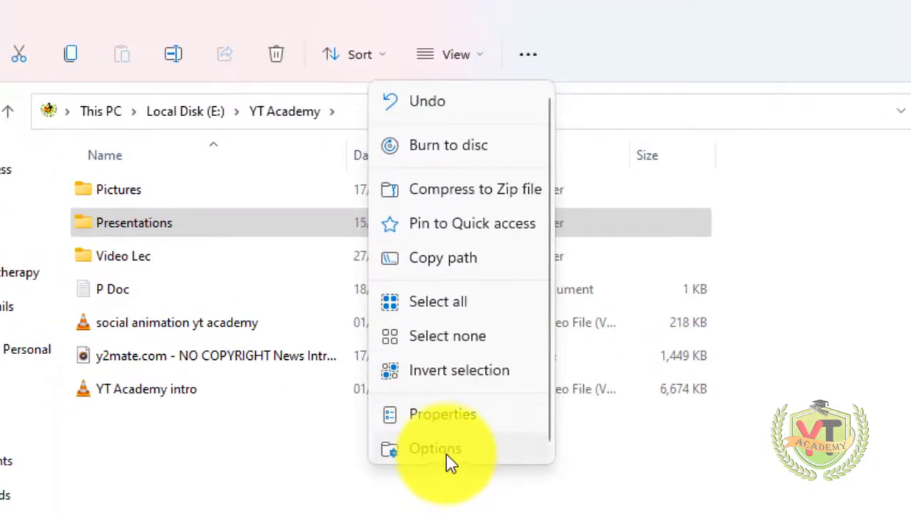
left_click(449, 55)
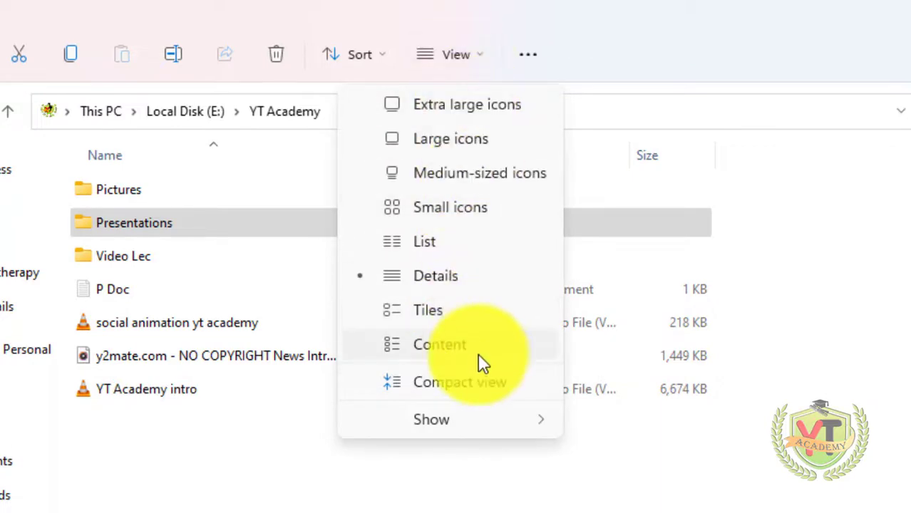
mouse_move(482, 419)
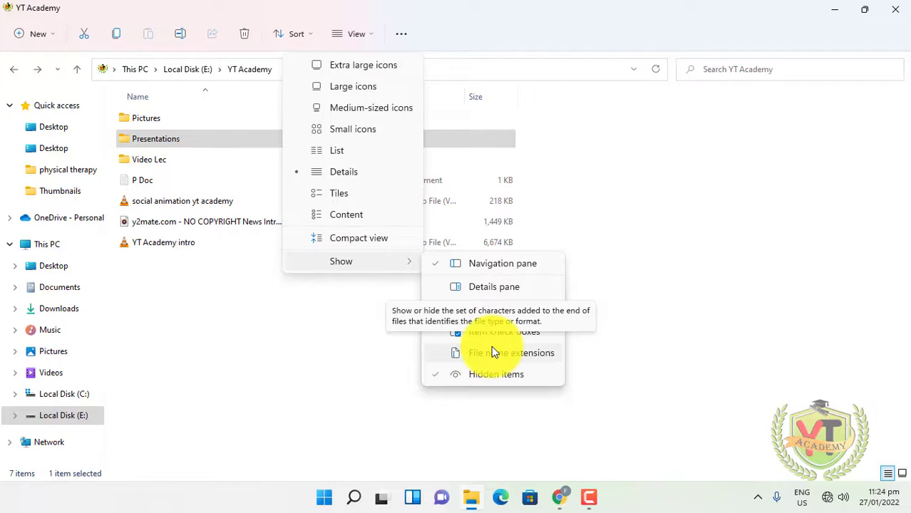
left_click(472, 374)
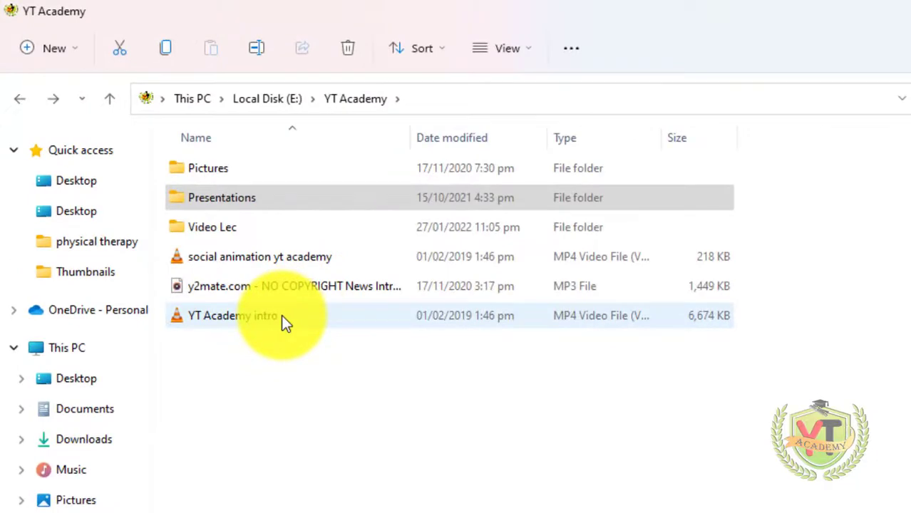
Give the YT Academy intro video the Hidden attribute in its properties and apply the change
right_click(281, 315)
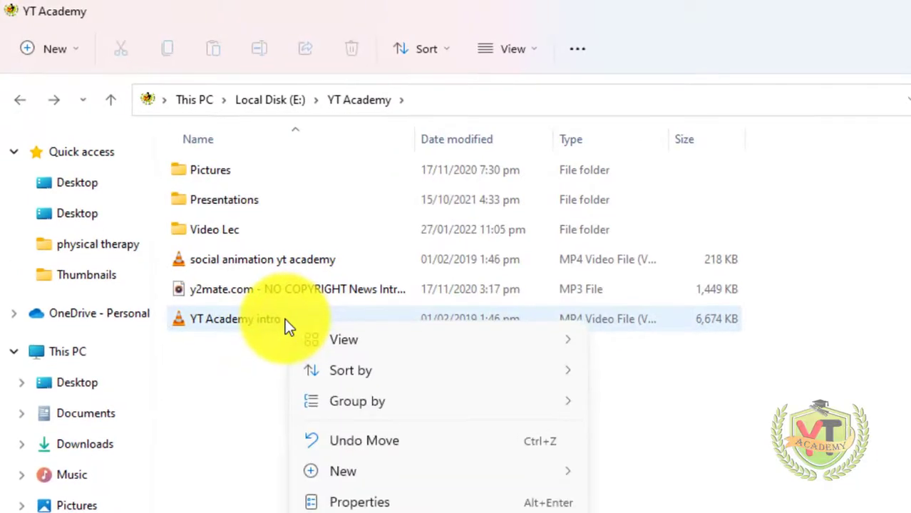
left_click(228, 325)
right_click(235, 326)
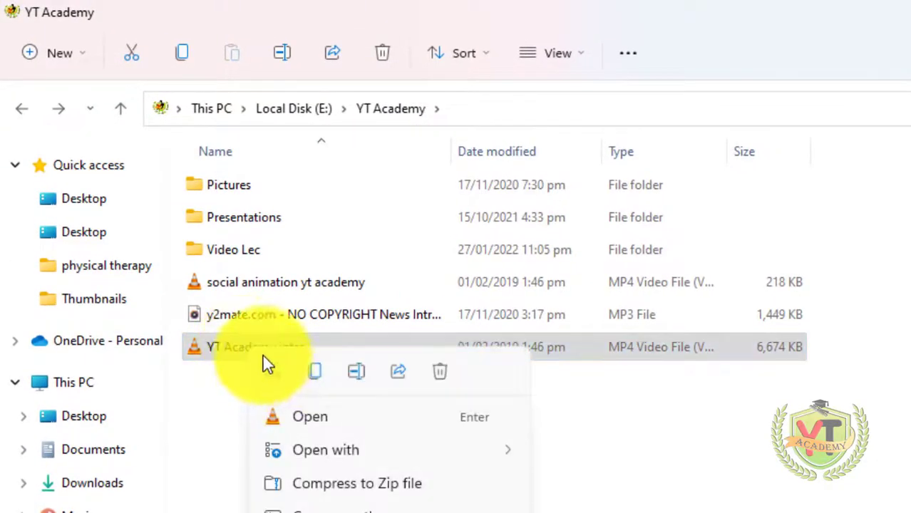
left_click(238, 401)
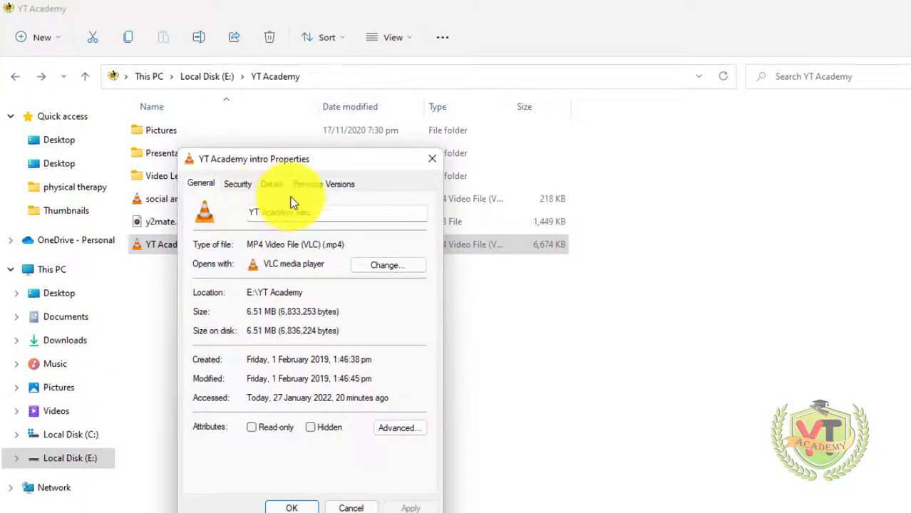
left_click(310, 427)
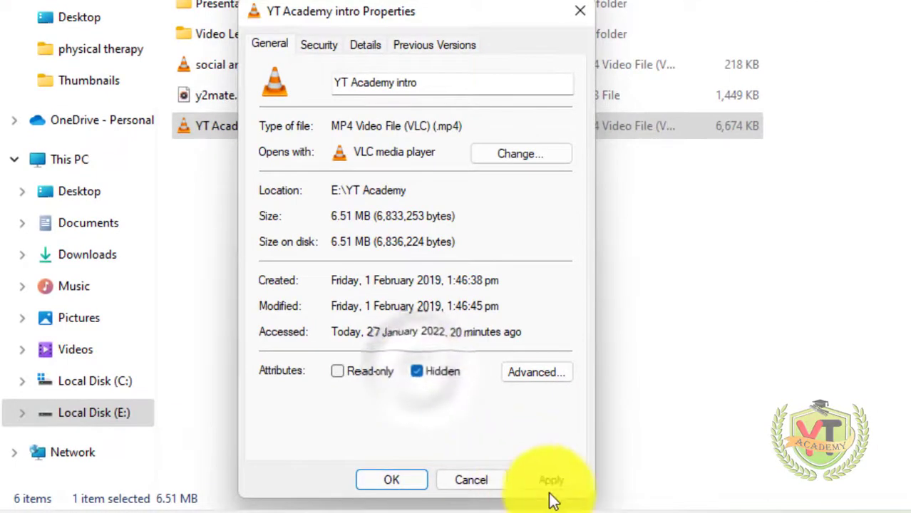
left_click(550, 479)
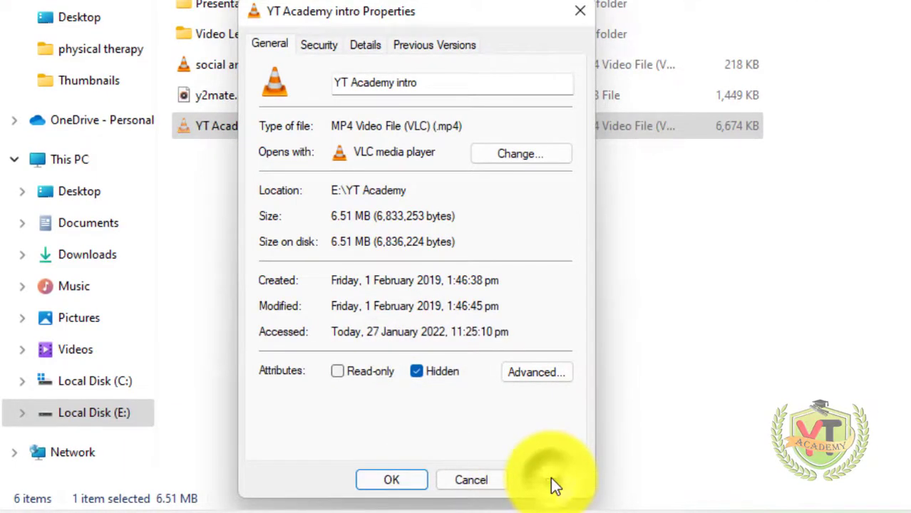
left_click(379, 474)
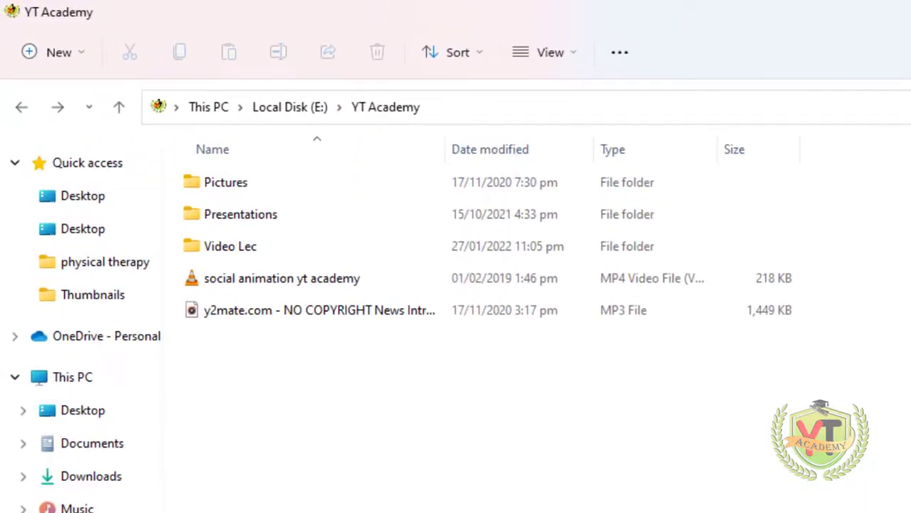
Turn on the display of hidden items in the YT Academy folder
left_click(563, 63)
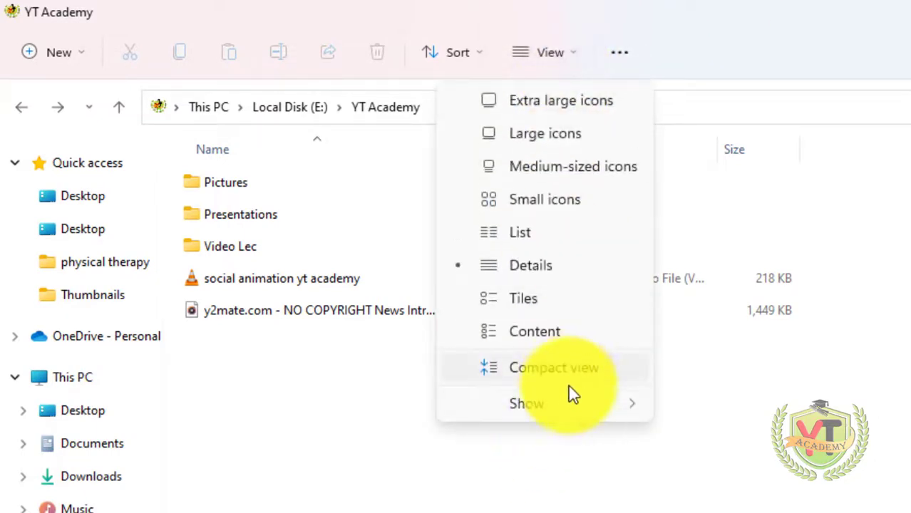
mouse_move(563, 404)
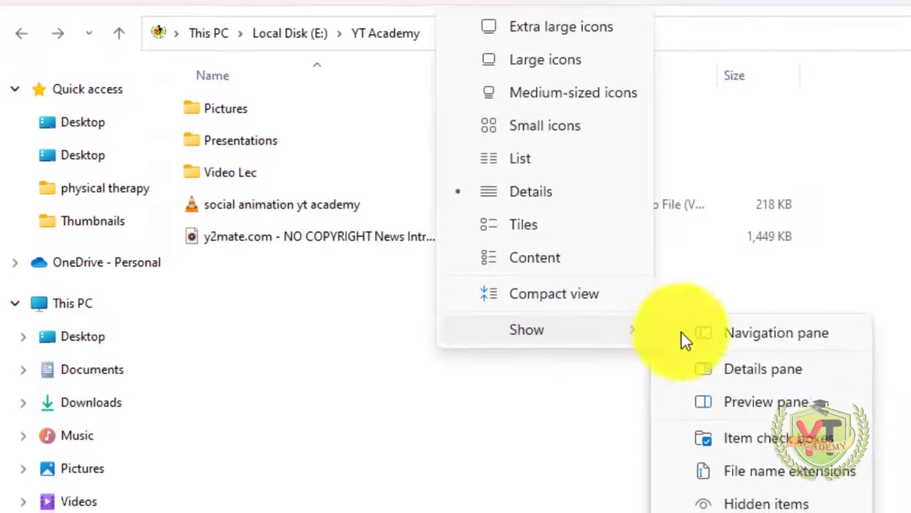
left_click(722, 498)
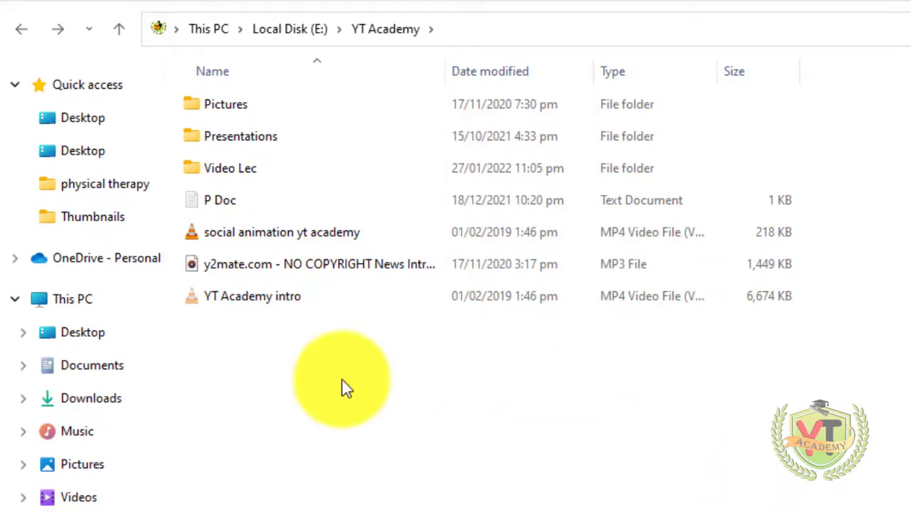
Remove the Hidden attribute from the YT Academy intro video in its properties and apply the change
left_click(268, 349)
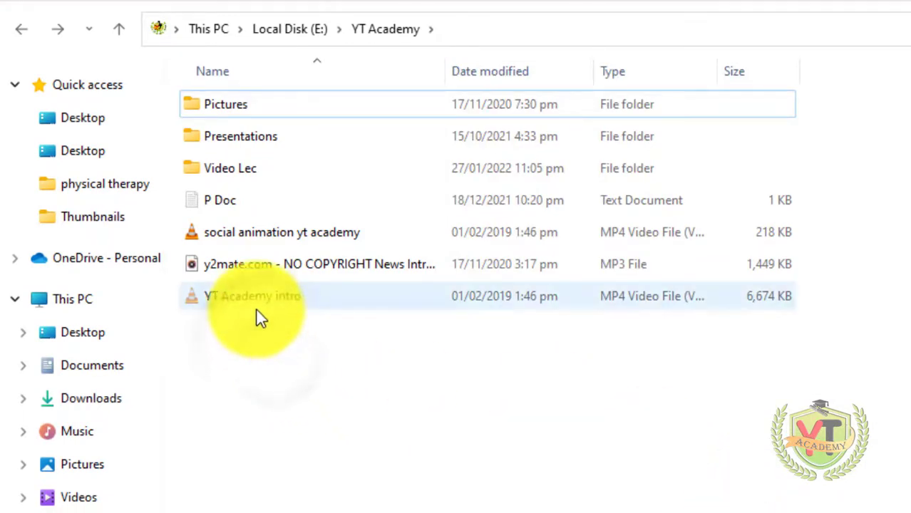
left_click(257, 312)
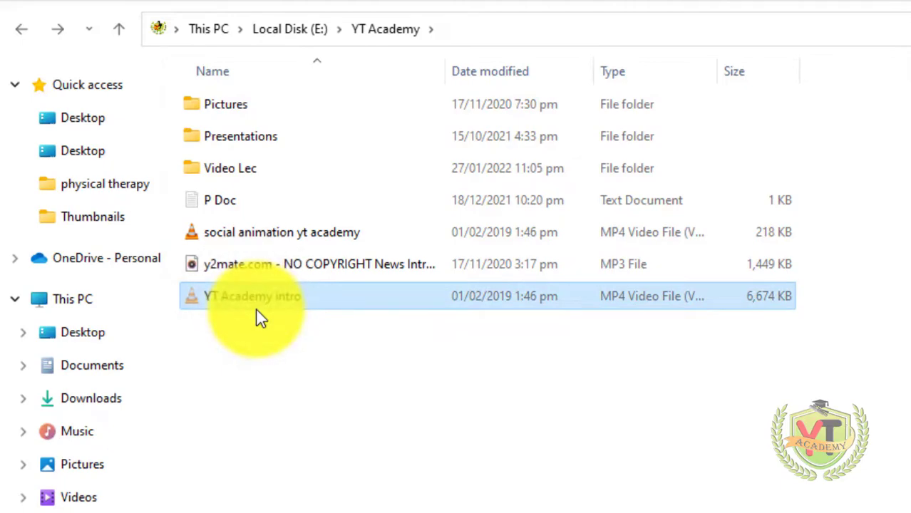
right_click(260, 318)
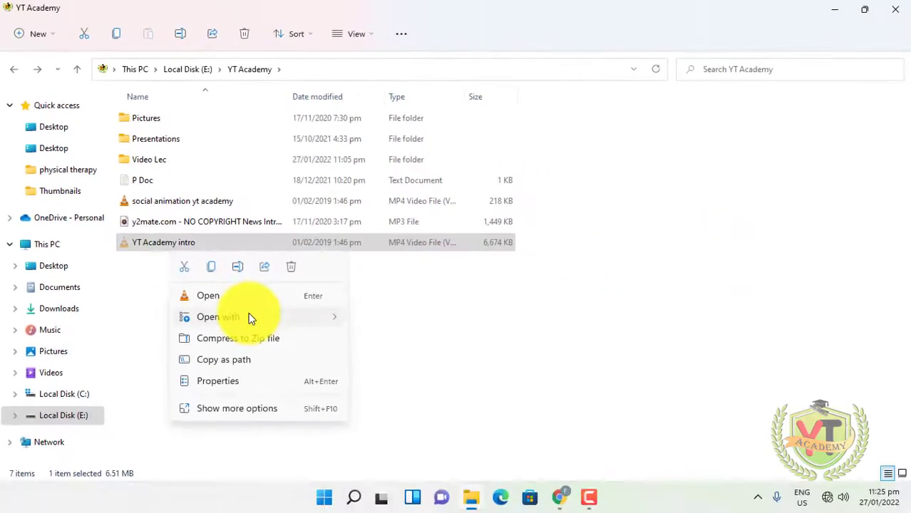
left_click(214, 379)
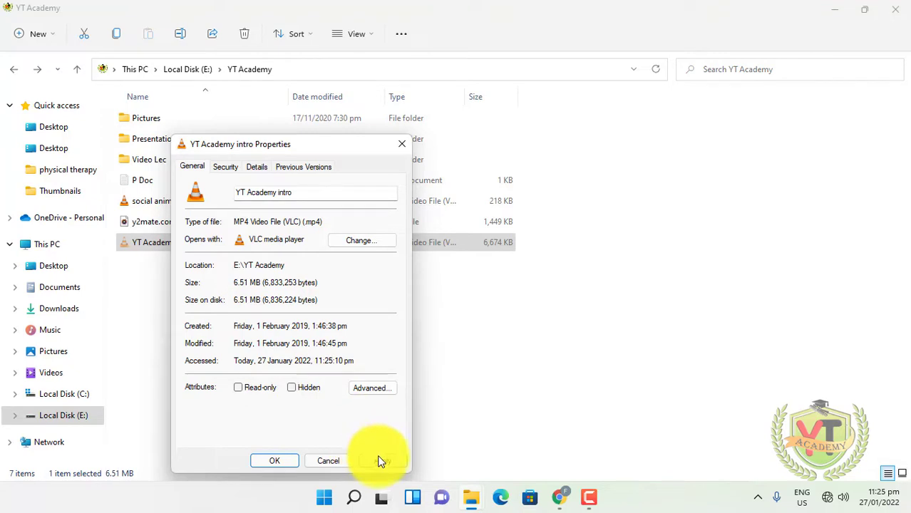
left_click(376, 460)
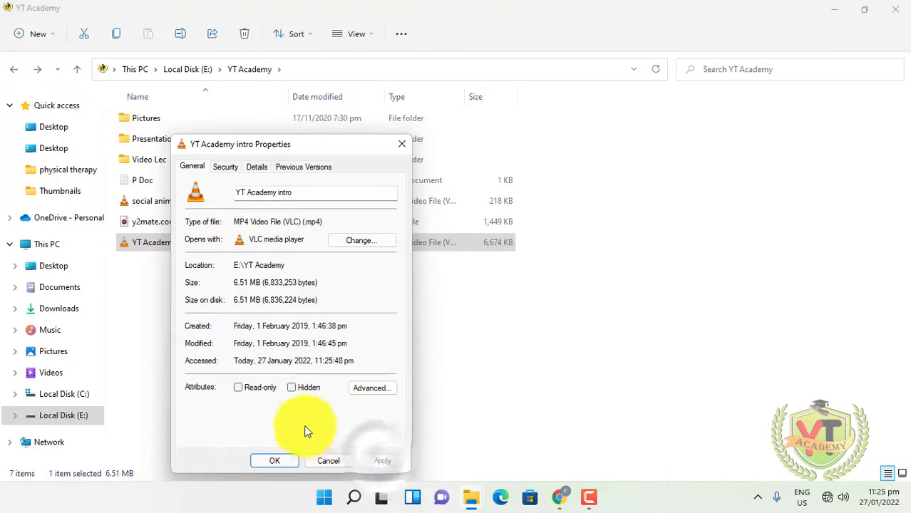
left_click(275, 460)
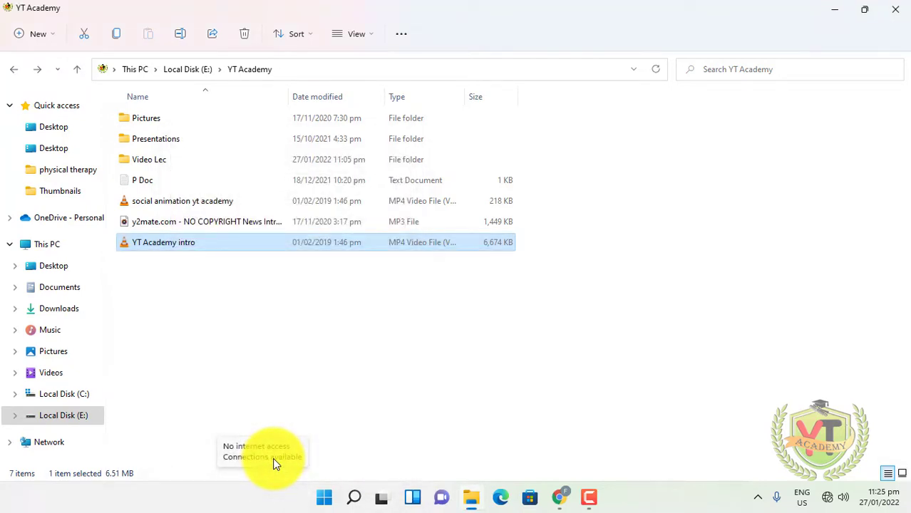